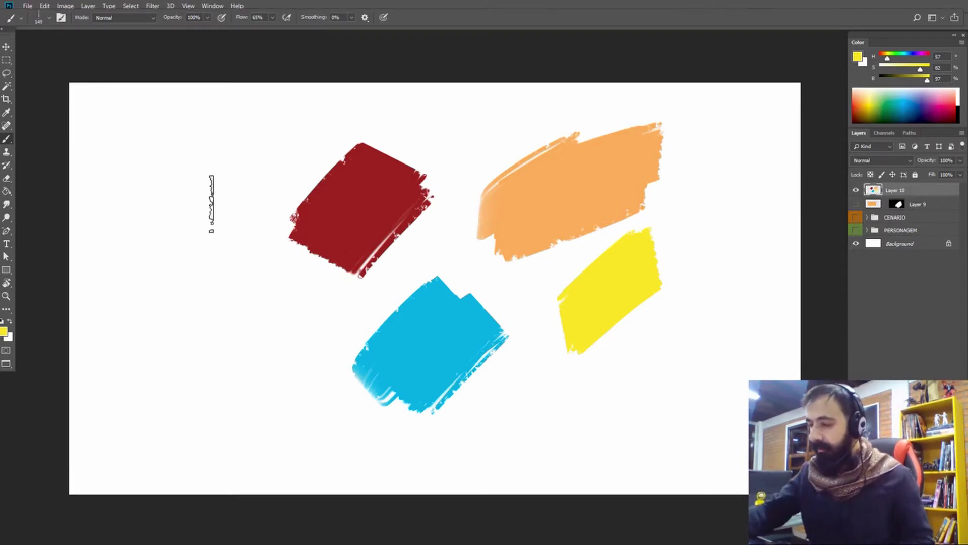
Step: Review the brush's Transfer settings and enable pen pressure control for brush opacity
left_click(61, 17)
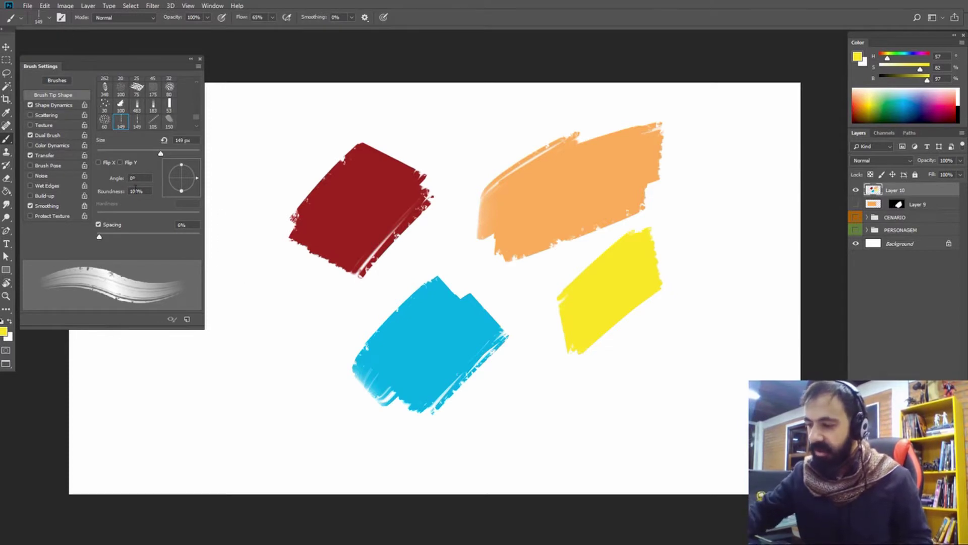
left_click(52, 160)
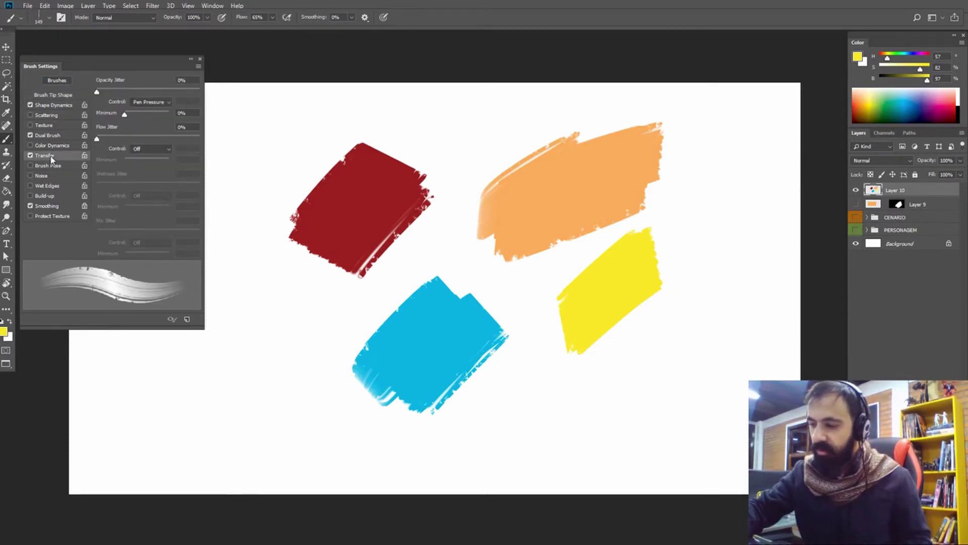
left_click(222, 17)
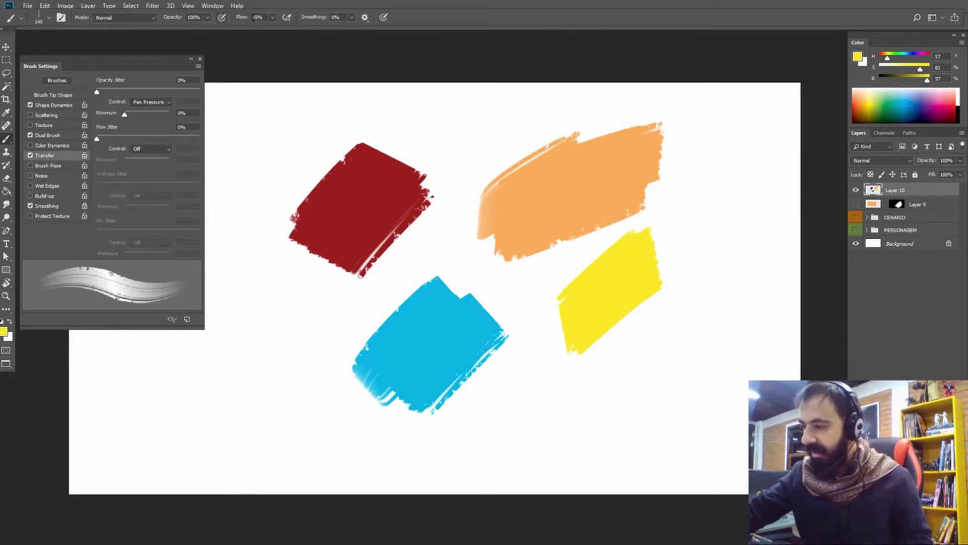
left_click(222, 17)
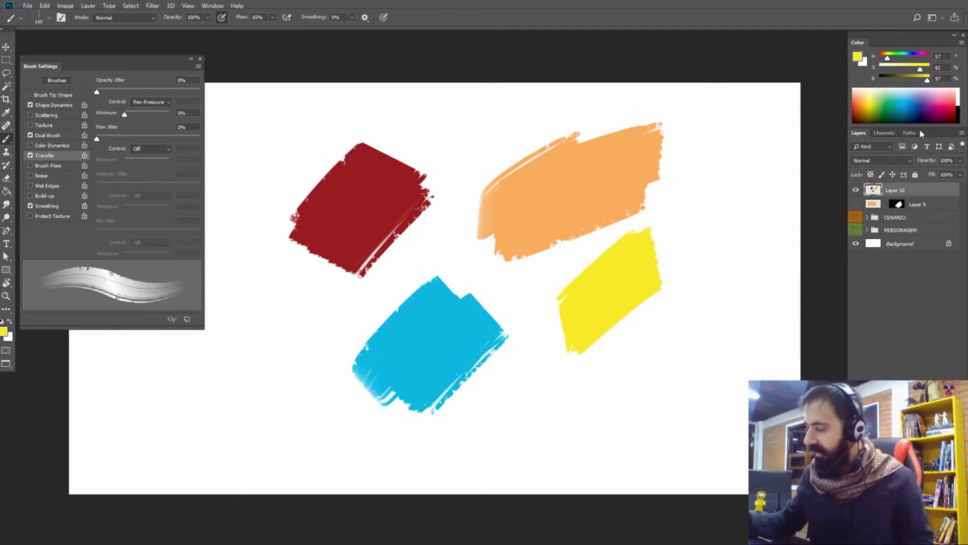
Step: Choose a dark blue-violet (H 243, S 63, B 40) and paint a curved stroke below the yellow swatch, closing the brush settings
left_click(923, 107)
left_click(926, 108)
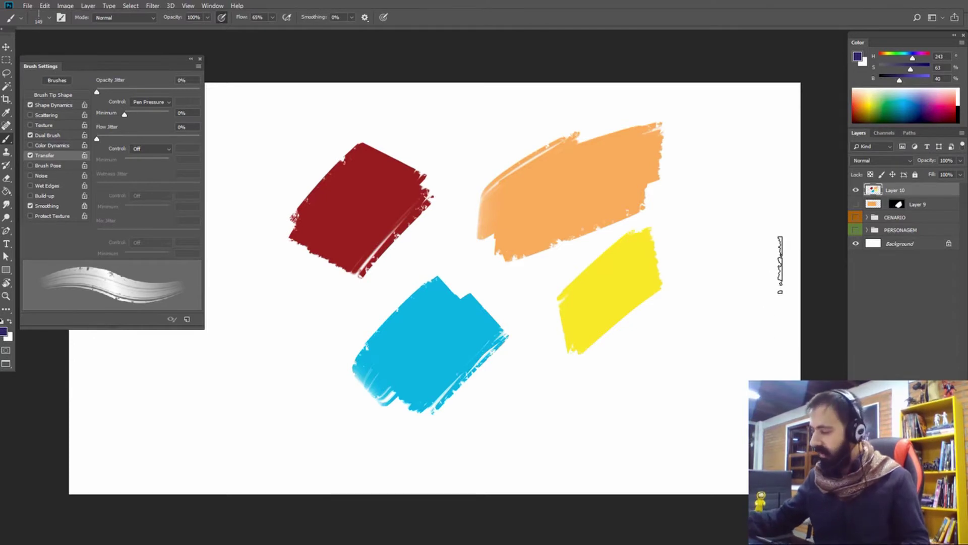
mouse_move(779, 275)
left_mouse_down()
mouse_move(723, 353)
mouse_move(685, 384)
mouse_move(609, 415)
mouse_move(543, 426)
mouse_move(678, 402)
mouse_move(531, 411)
left_mouse_up()
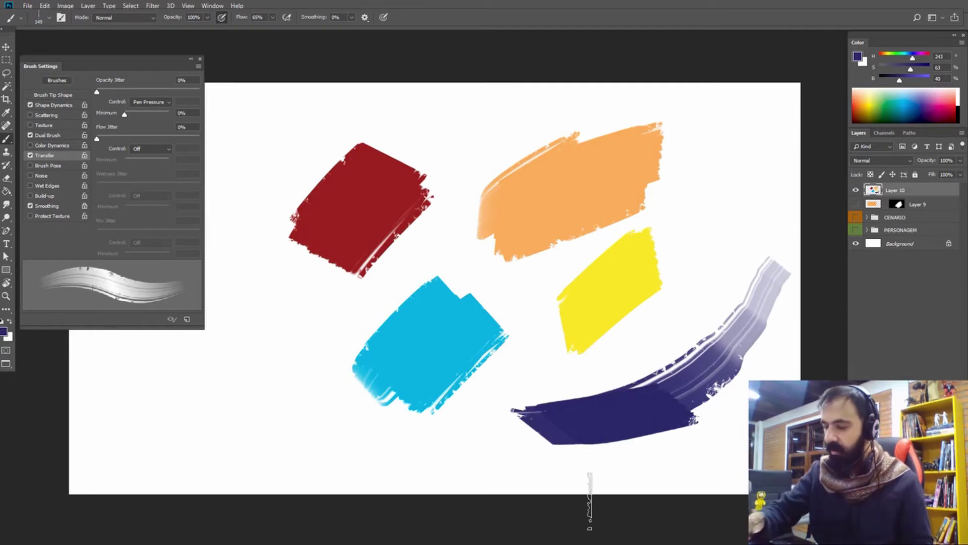
left_click(199, 59)
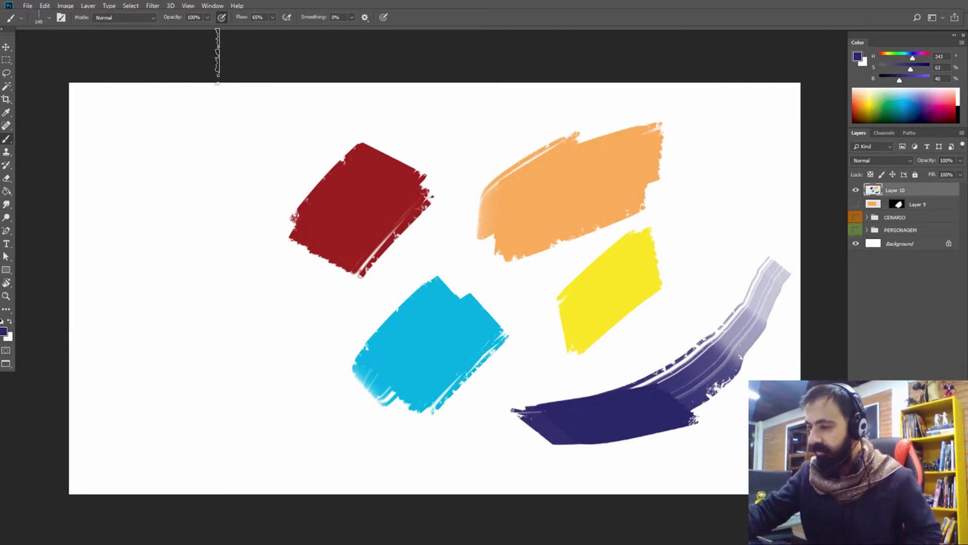
Step: Sample the dark red and extend its swatch toward the orange one
left_click(381, 196, "alt")
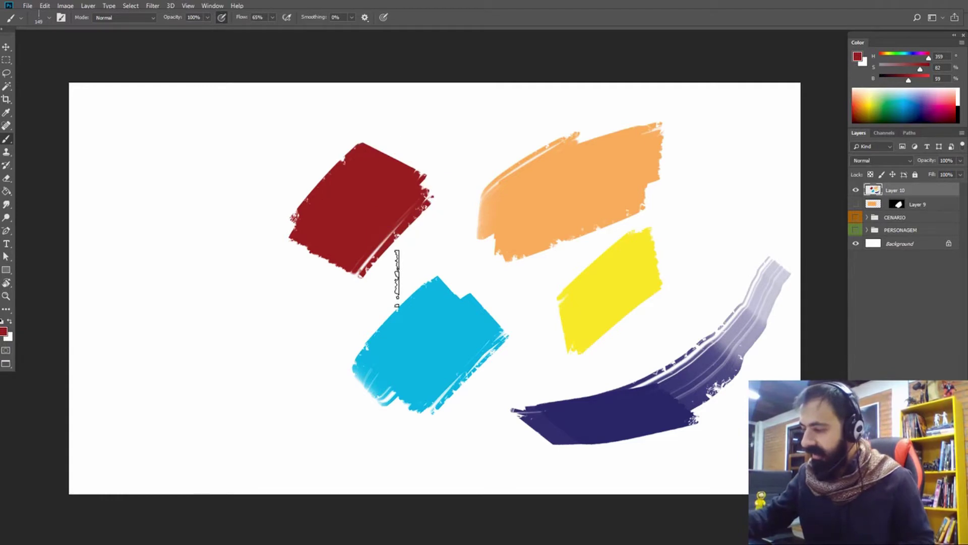
left_click(383, 199, "alt")
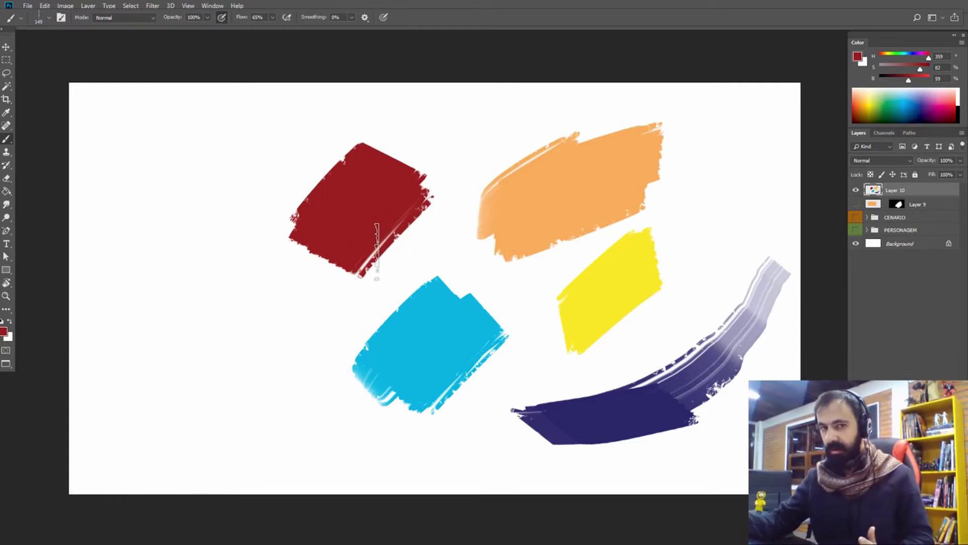
mouse_move(437, 192)
left_mouse_down()
mouse_move(408, 220)
mouse_move(398, 246)
mouse_move(457, 202)
mouse_move(413, 219)
mouse_move(443, 205)
left_mouse_up()
Step: Sample the orange and blend it over the red swatch's edge, resampling the mixed tones to form a transition
left_click(519, 196, "alt")
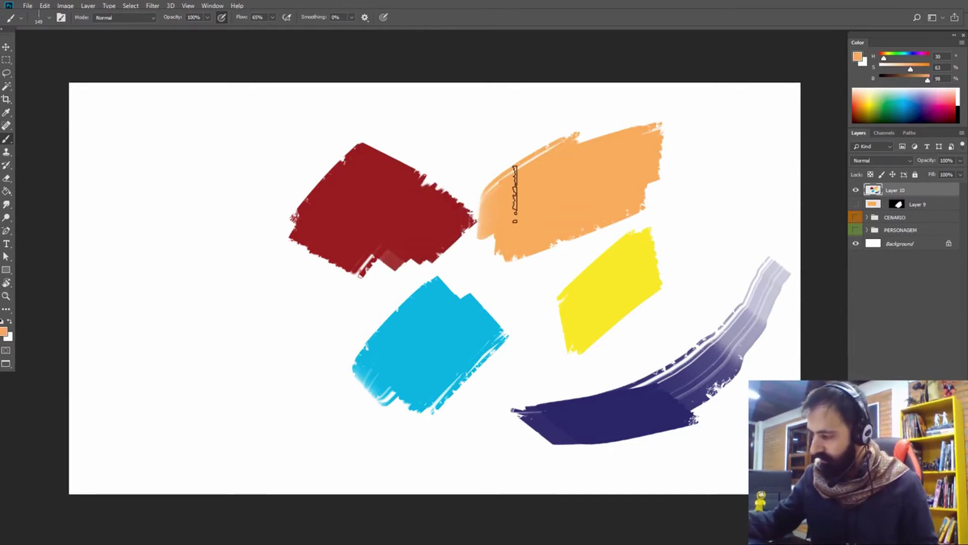
left_click(523, 189, "alt")
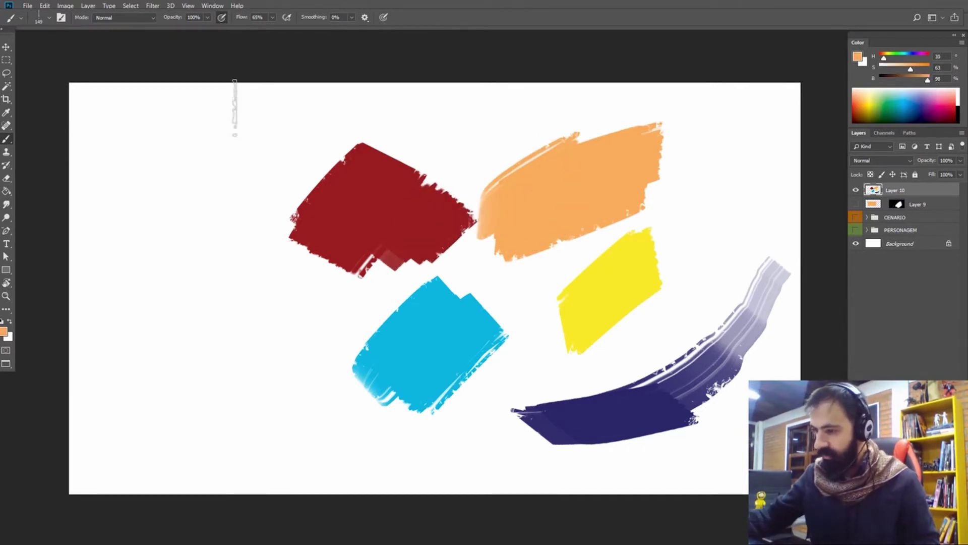
left_click(514, 183, "alt")
mouse_move(501, 198)
left_mouse_down()
mouse_move(453, 220)
mouse_move(448, 226)
mouse_move(477, 222)
mouse_move(446, 239)
mouse_move(480, 216)
mouse_move(449, 223)
mouse_move(455, 207)
mouse_move(440, 219)
mouse_move(458, 235)
mouse_move(475, 201)
mouse_move(440, 231)
mouse_move(421, 223)
mouse_move(446, 238)
mouse_move(539, 200)
mouse_move(476, 217)
left_mouse_up()
left_click(446, 221, "alt")
left_click(539, 198, "alt")
left_click(484, 227, "alt")
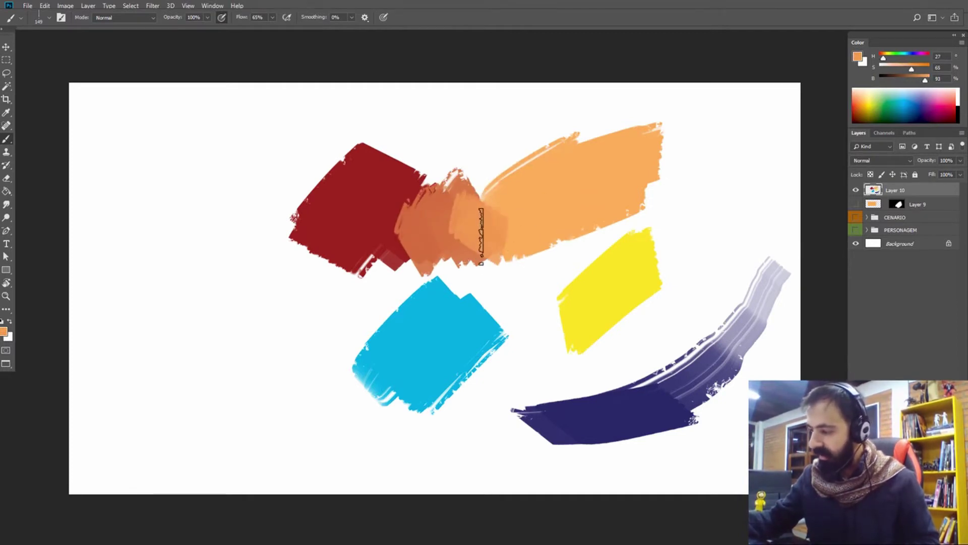
Step: Blend the orange-red transition deeper into the dark red swatch using sampled intermediate tones
left_click(407, 217, "alt")
mouse_move(399, 222)
left_mouse_down()
mouse_move(389, 203)
mouse_move(411, 226)
left_mouse_up()
left_click(385, 213, "alt")
left_click(364, 196, "alt")
mouse_move(370, 200)
left_mouse_down()
mouse_move(386, 205)
mouse_move(390, 187)
left_mouse_up()
left_click(389, 205, "alt")
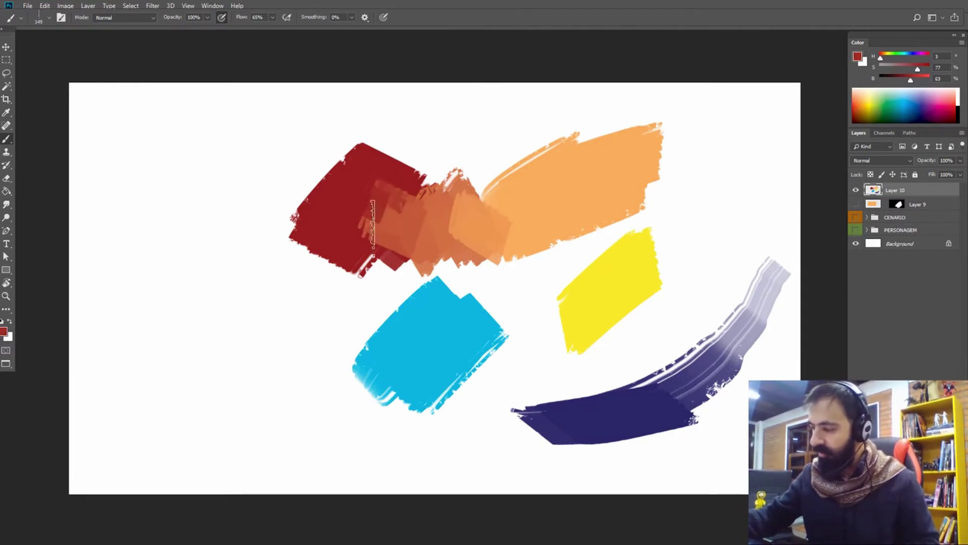
left_click_drag(371, 232, 389, 189)
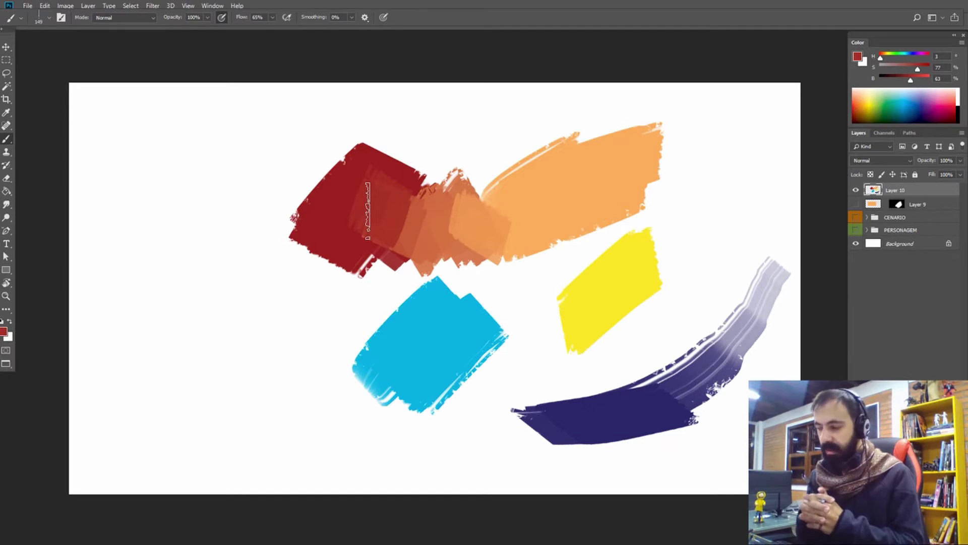
Step: Blend sampled blue into the red-orange area and paint a separate swatch of the mixed grey-green on the canvas's empty left side
left_click(4, 332)
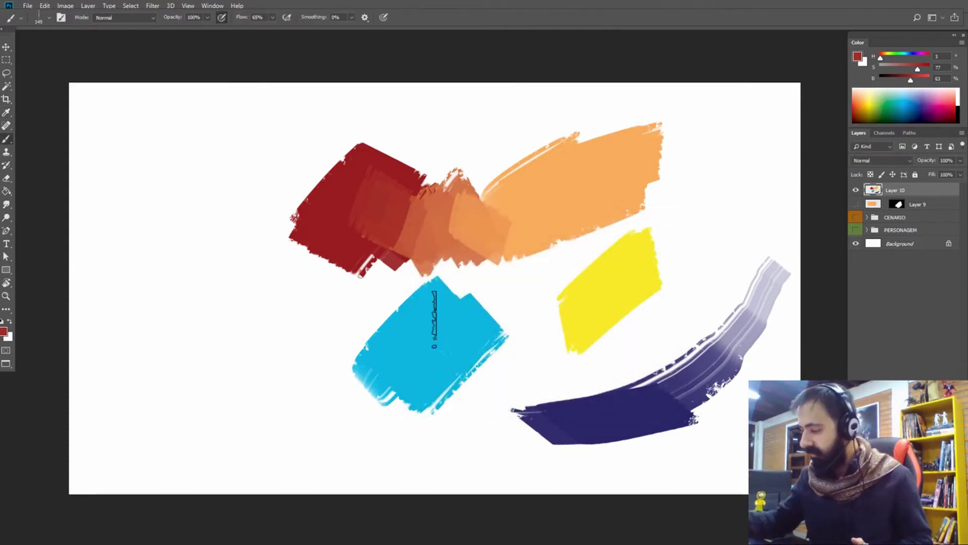
left_click(435, 304, "alt")
mouse_move(424, 275)
left_mouse_down()
mouse_move(433, 252)
mouse_move(417, 278)
mouse_move(454, 252)
left_mouse_up()
left_click(428, 272, "alt")
left_click(464, 306, "alt")
mouse_move(461, 302)
left_mouse_down()
mouse_move(484, 262)
mouse_move(472, 240)
mouse_move(438, 249)
mouse_move(410, 282)
mouse_move(426, 256)
mouse_move(428, 281)
left_mouse_up()
left_click(472, 229, "alt")
left_click(415, 264, "alt")
left_click_drag(130, 321, 135, 403)
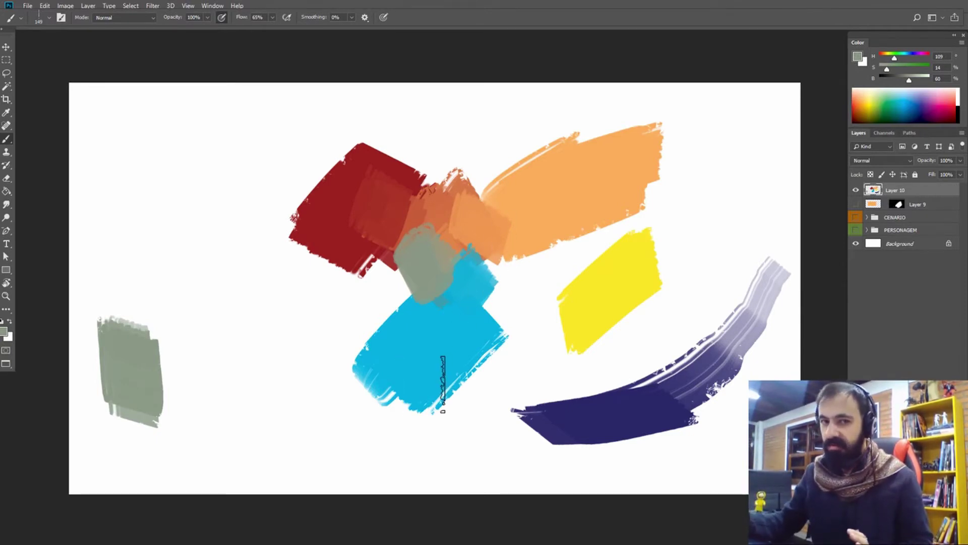
Step: Sample the yellow and extend its swatch until it overlaps the light blue one
left_click(591, 328, "alt")
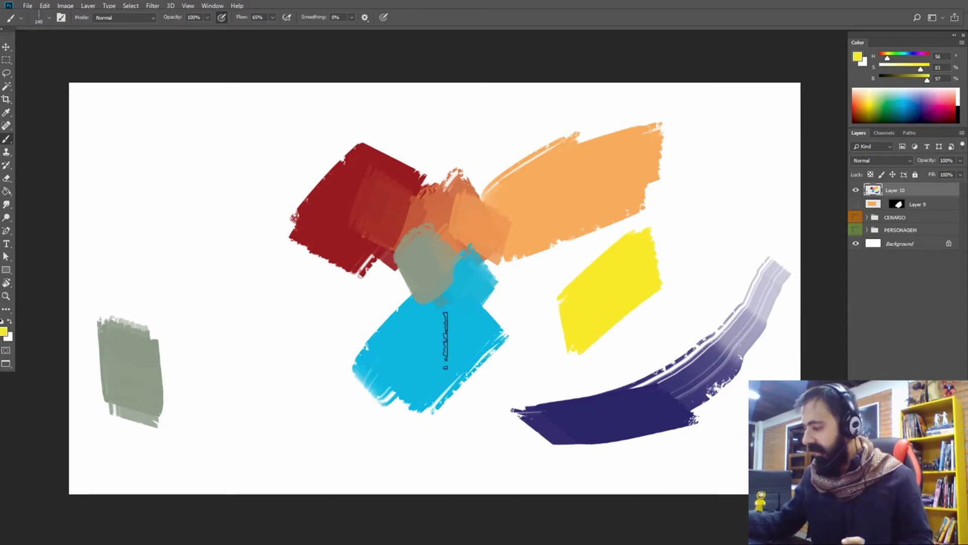
mouse_move(568, 315)
left_mouse_down()
mouse_move(486, 342)
mouse_move(520, 342)
left_mouse_up()
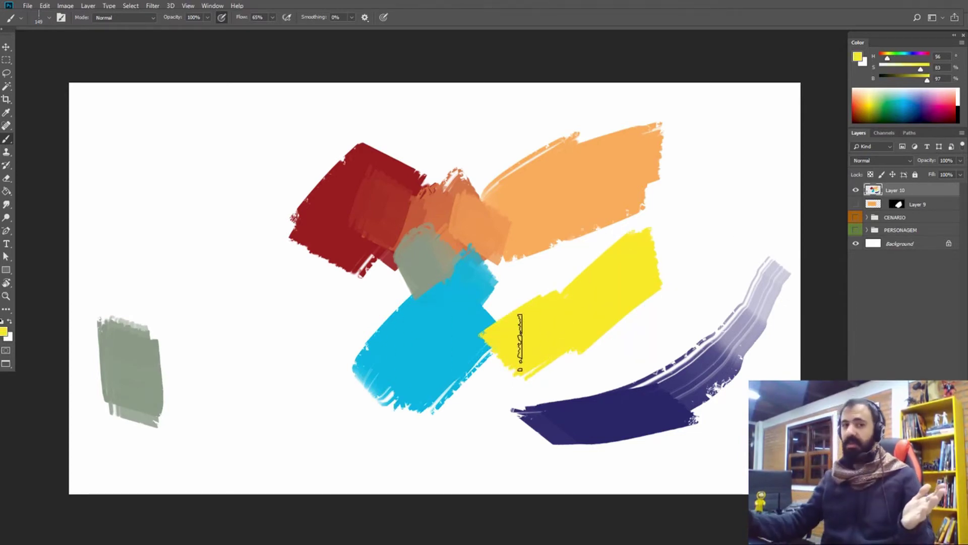
mouse_move(488, 323)
left_mouse_down()
mouse_move(481, 361)
mouse_move(489, 327)
mouse_move(464, 377)
mouse_move(499, 328)
mouse_move(497, 304)
mouse_move(488, 347)
mouse_move(497, 316)
mouse_move(481, 318)
mouse_move(486, 356)
left_mouse_up()
Step: Blend the blue and yellow overlap with sampled intermediate tones to form light green and turquoise patches
left_click(429, 378, "alt")
left_click(474, 353, "alt")
left_click(521, 313, "alt")
left_click(488, 323, "alt")
left_click(487, 316, "alt")
left_click(472, 374, "alt")
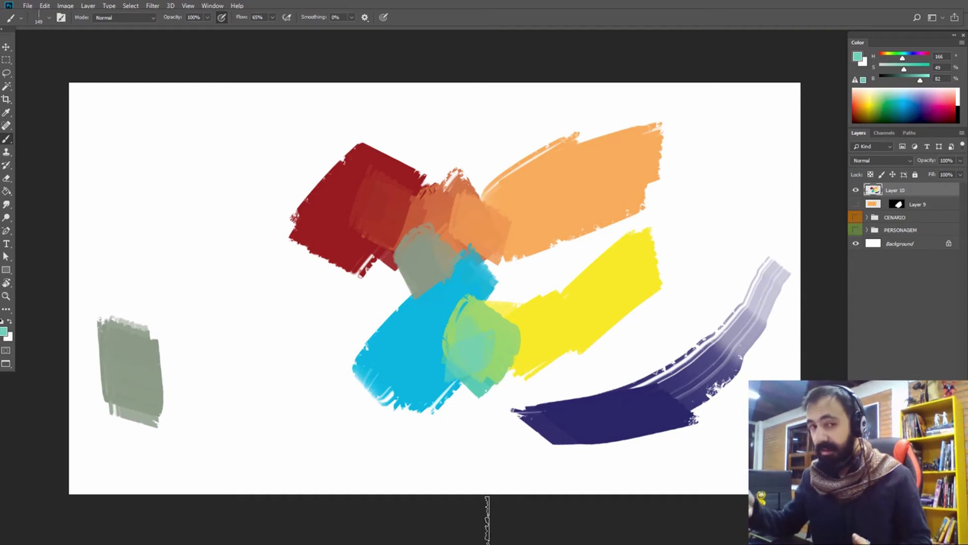
Step: Sample the mixed green in the Color Picker and set the foreground to a more saturated, darker green (H 95, S 88, B 69)
left_click(4, 332)
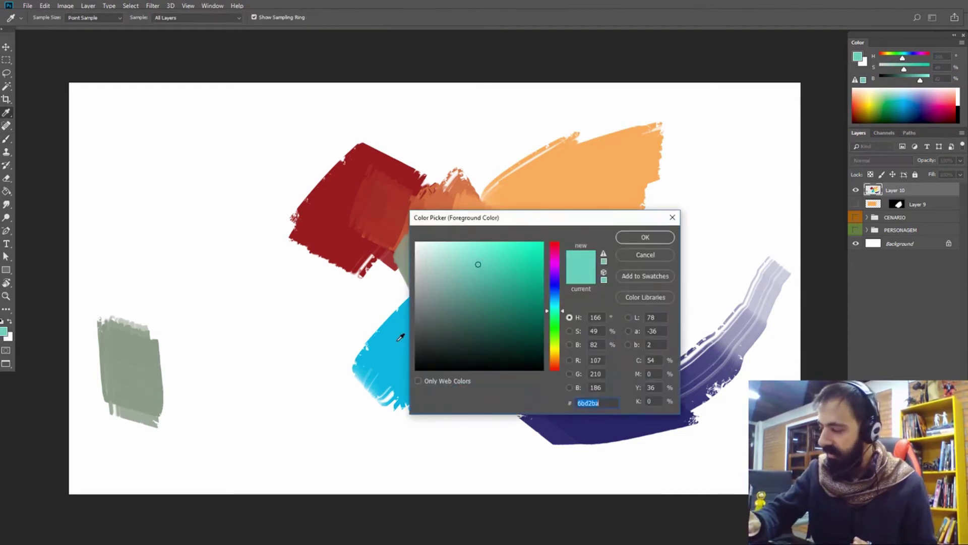
left_click_drag(504, 218, 656, 209)
left_click(499, 319)
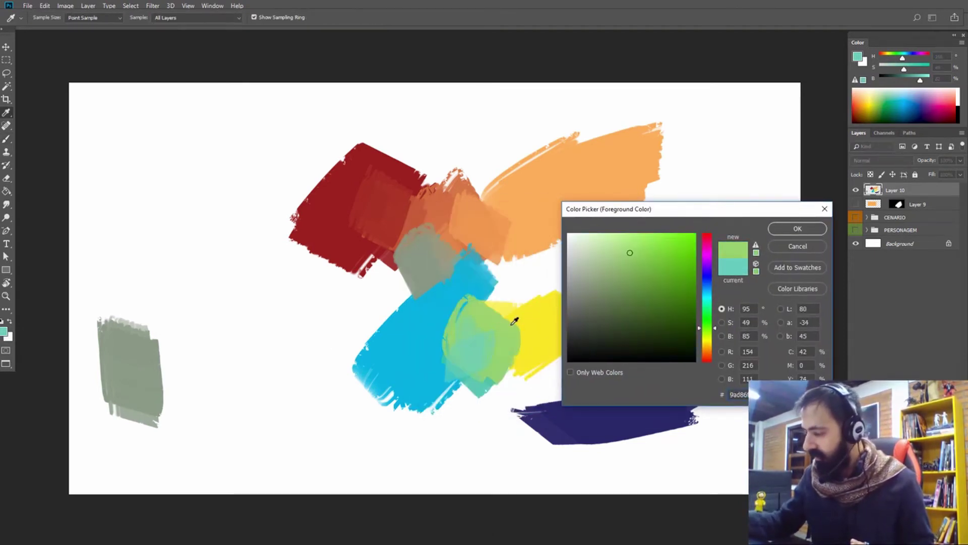
left_click(515, 320)
left_click_drag(654, 268, 676, 262)
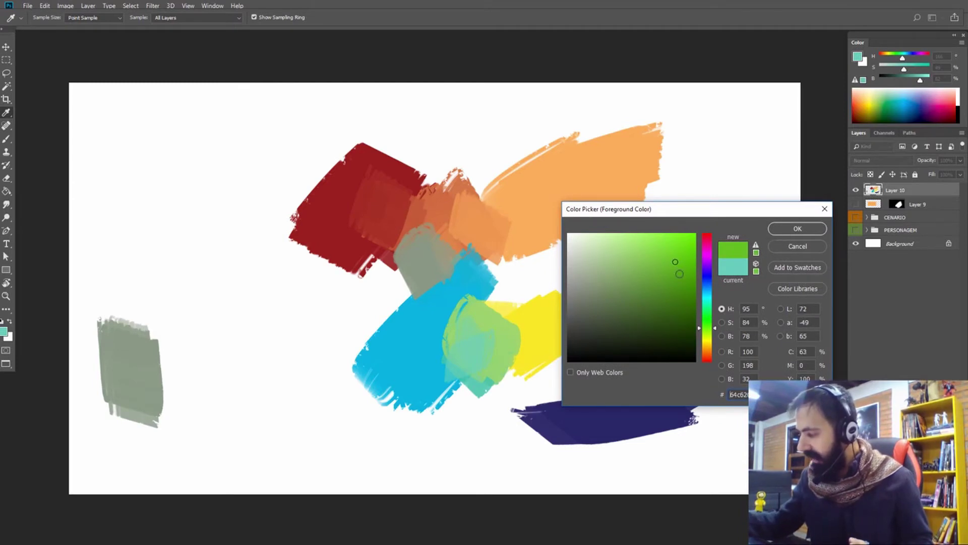
left_click(797, 229)
Step: Try painting the saturated green over the blue-yellow blend, and undo the stroke
key("b")
mouse_move(478, 315)
left_mouse_down()
mouse_move(494, 354)
mouse_move(459, 348)
mouse_move(489, 308)
mouse_move(492, 335)
left_mouse_up()
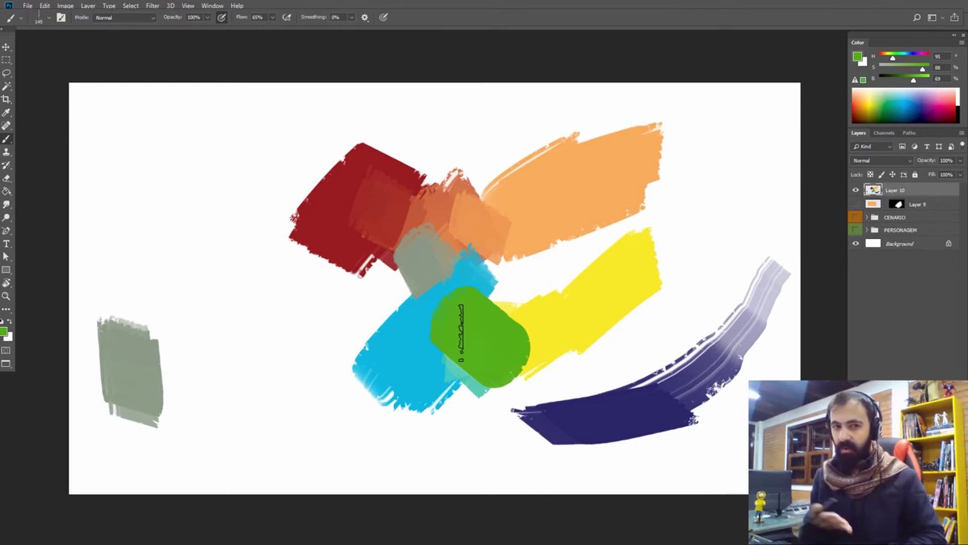
key("ctrl+z")
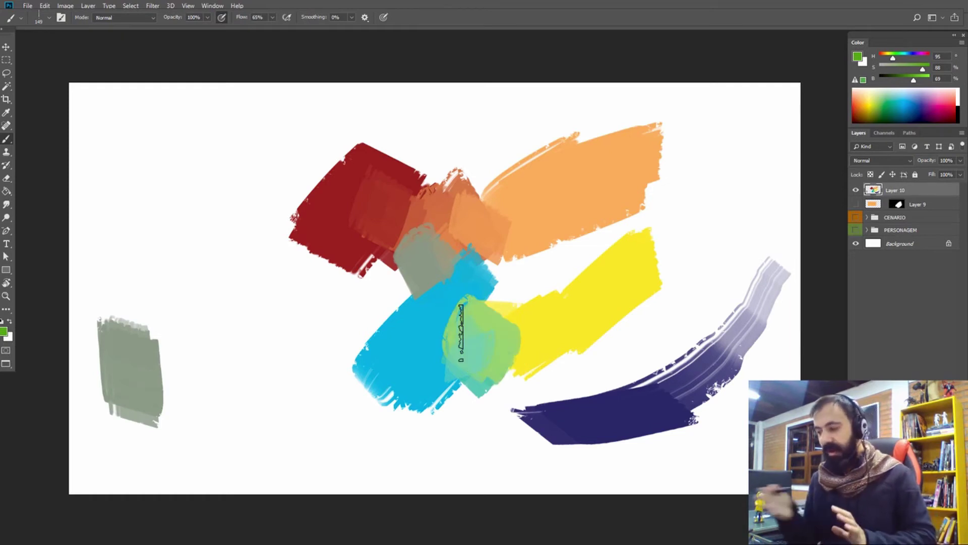
Step: Sample the yellow and blend it with the lower edge of the orange swatch using sampled mixed tones
left_click(568, 317, "alt")
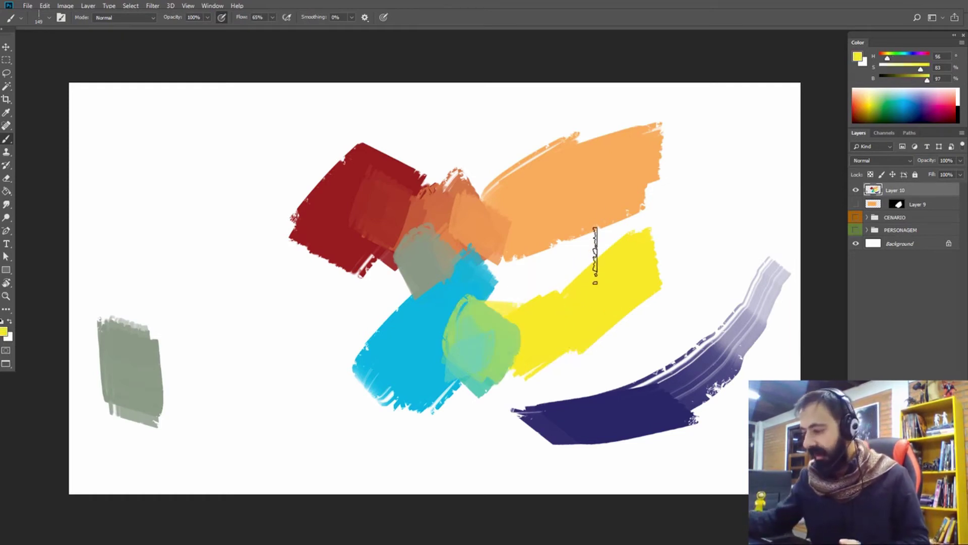
mouse_move(595, 251)
left_mouse_down()
mouse_move(612, 215)
mouse_move(555, 277)
mouse_move(510, 285)
mouse_move(534, 259)
mouse_move(494, 296)
mouse_move(510, 302)
mouse_move(498, 303)
mouse_move(537, 282)
left_mouse_up()
left_click(605, 247, "alt")
left_click(612, 216, "alt")
Step: Blend the light blue into the adjoining yellow-orange area to form a pale green patch
left_click(474, 271, "alt")
left_click(504, 289, "alt")
left_click(501, 276, "alt")
Step: Extend the dark blue stroke to the green patch and blend sampled green over their overlap
left_click(585, 441, "alt")
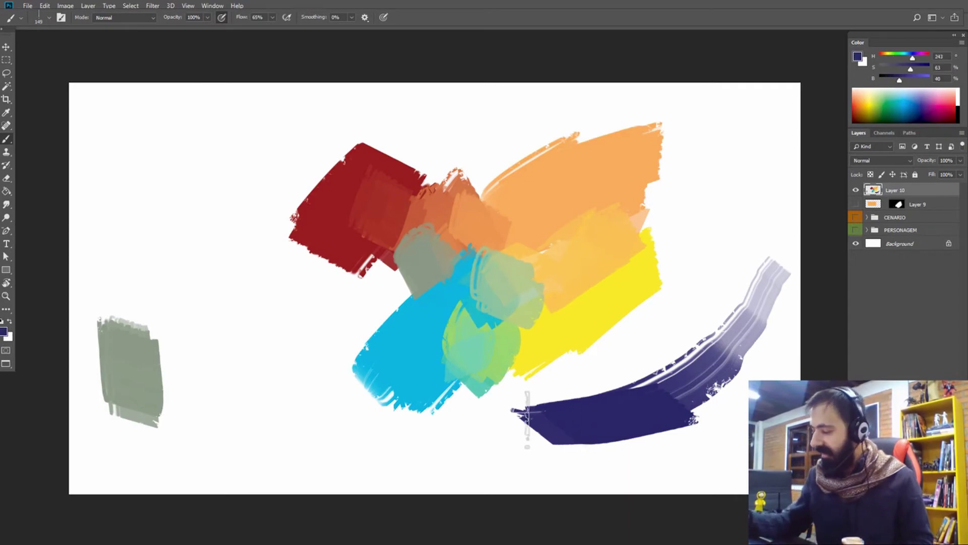
mouse_move(550, 408)
left_mouse_down()
mouse_move(469, 411)
mouse_move(504, 393)
left_mouse_up()
left_click(499, 351, "alt")
left_click_drag(499, 351, 491, 416)
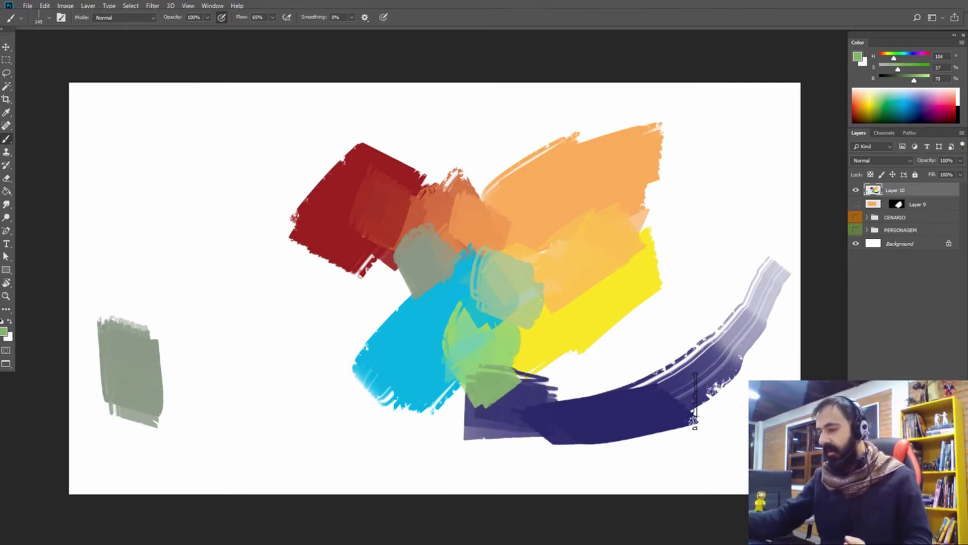